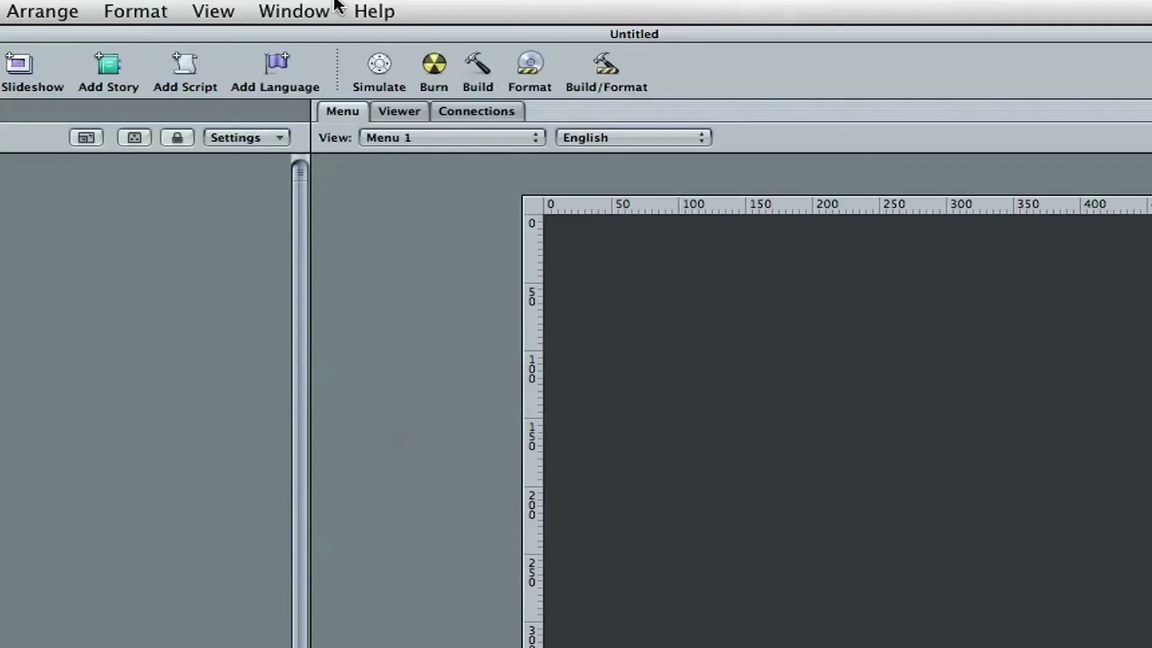
Step: Switch the window layout to the Basic configuration
{"action": "left_click", "coordinate": [340, 5]}
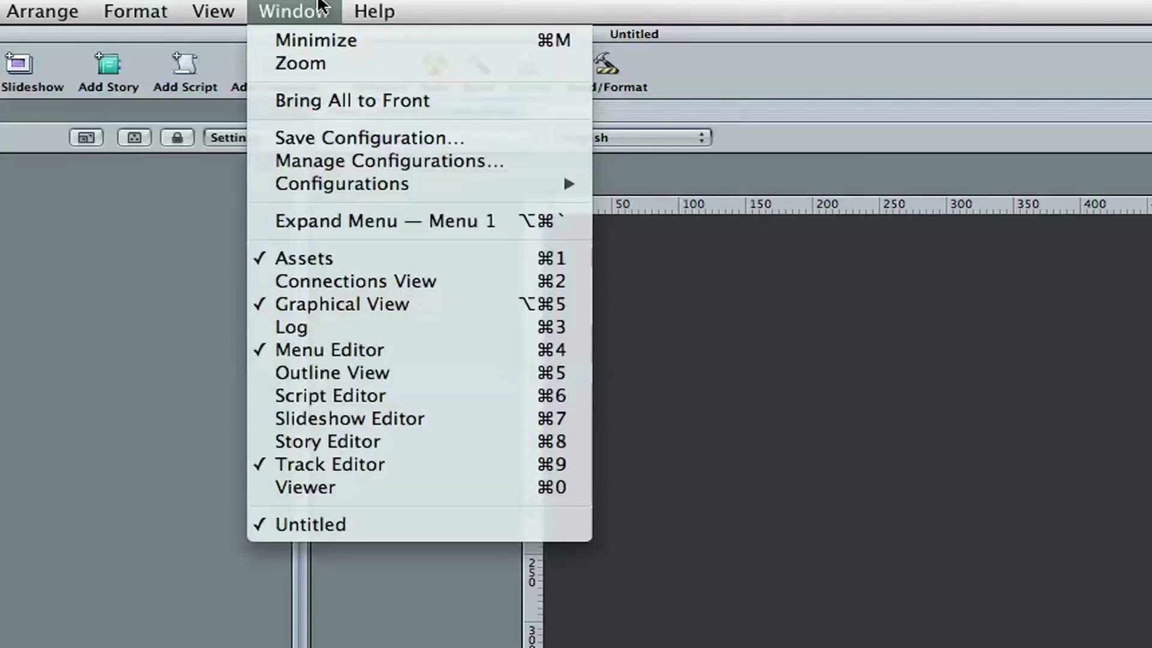
{"action": "mouse_move", "coordinate": [339, 183]}
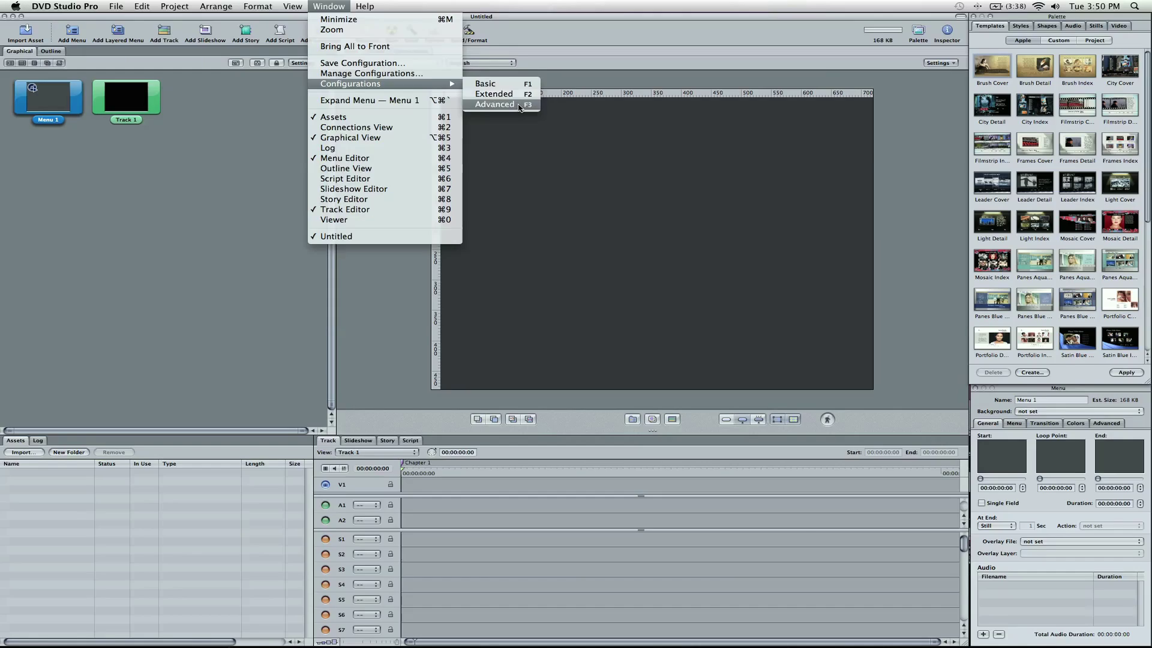
{"action": "left_click", "coordinate": [717, 230]}
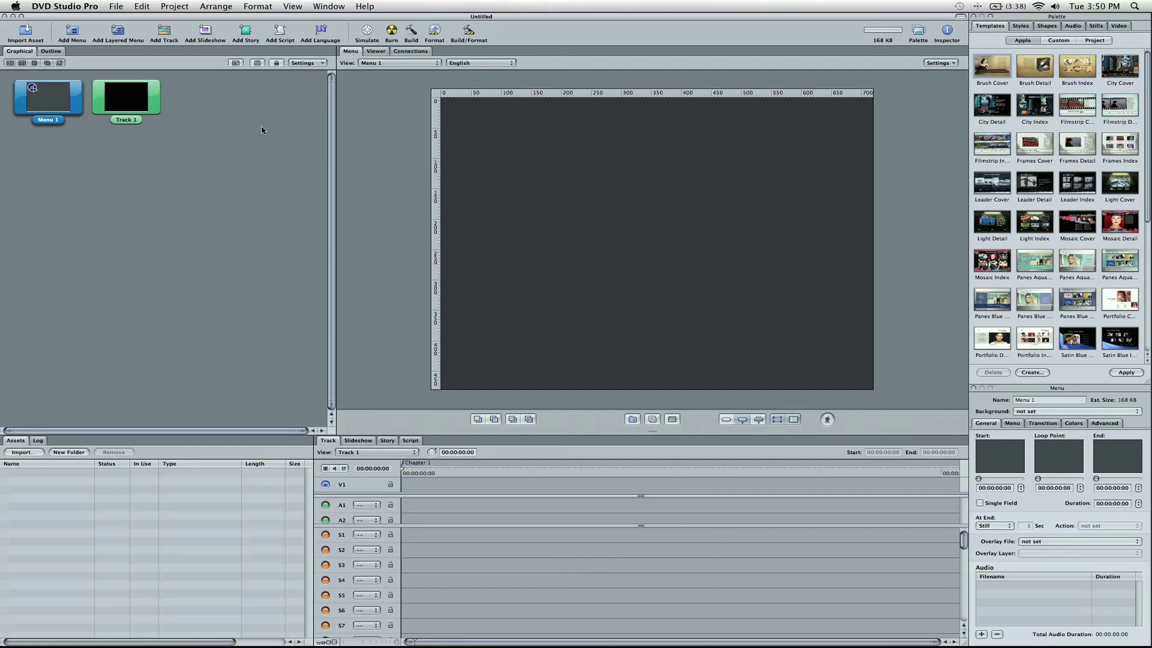
{"action": "left_click", "coordinate": [329, 6]}
{"action": "mouse_move", "coordinate": [393, 84]}
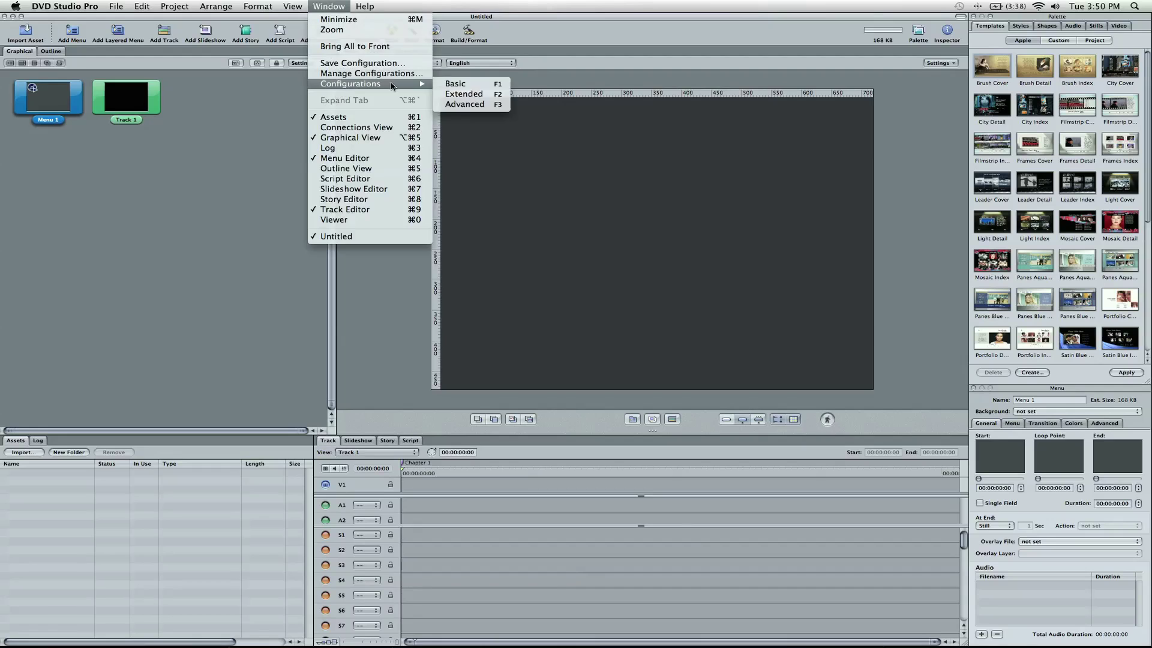
{"action": "left_click", "coordinate": [466, 84]}
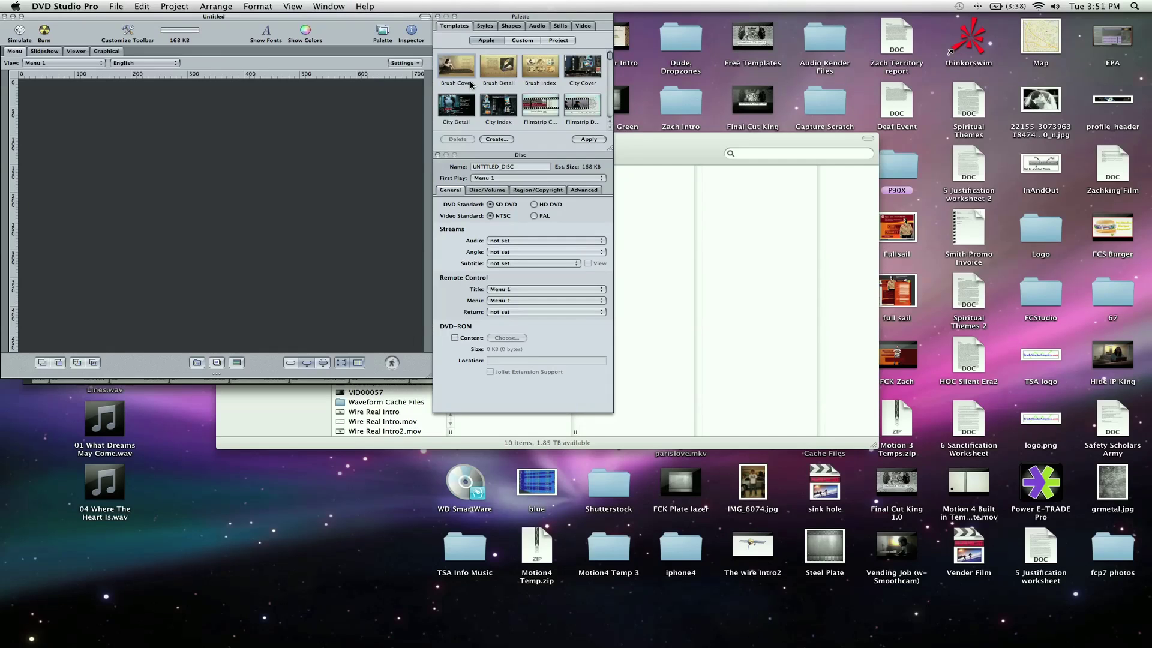
Step: Switch the window layout to the Advanced configuration
{"action": "left_click", "coordinate": [352, 5]}
{"action": "mouse_move", "coordinate": [346, 84]}
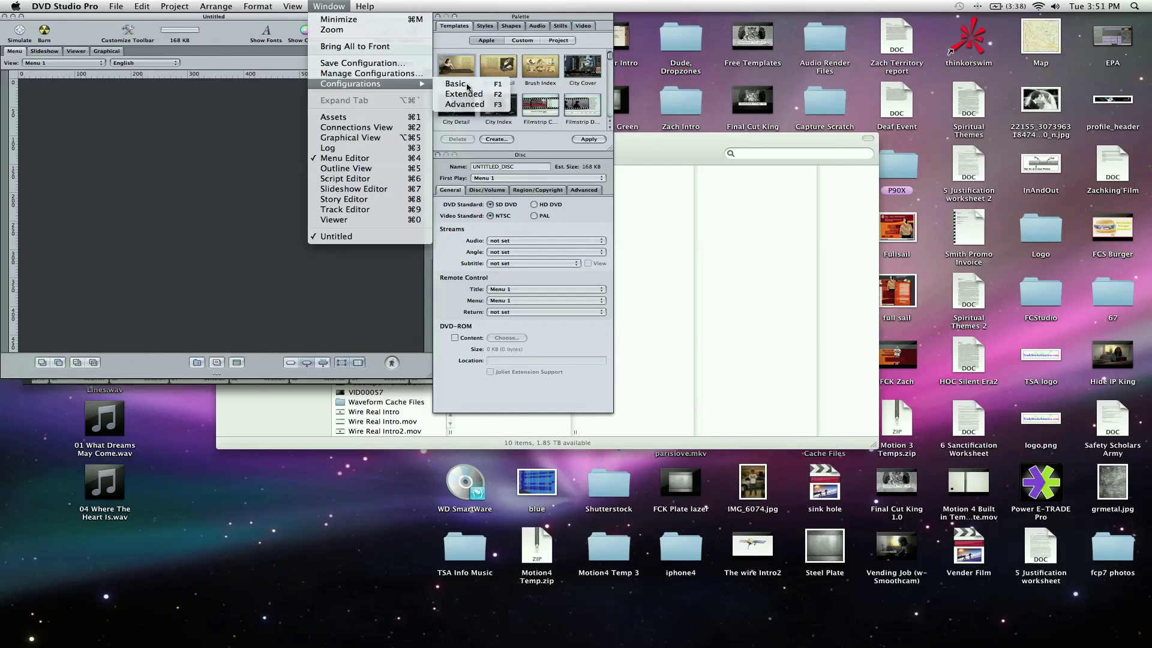
{"action": "left_click", "coordinate": [493, 106]}
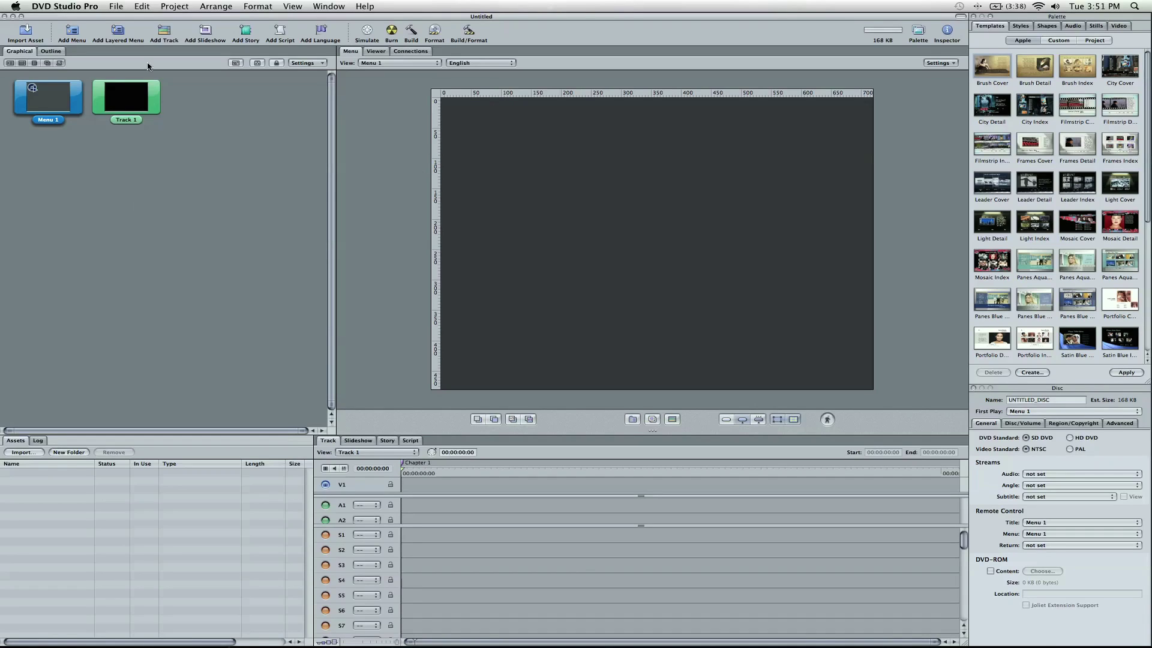
Step: Open the preferences and review the DVD standard options in the project settings
{"action": "left_click", "coordinate": [72, 6]}
{"action": "left_click", "coordinate": [75, 37]}
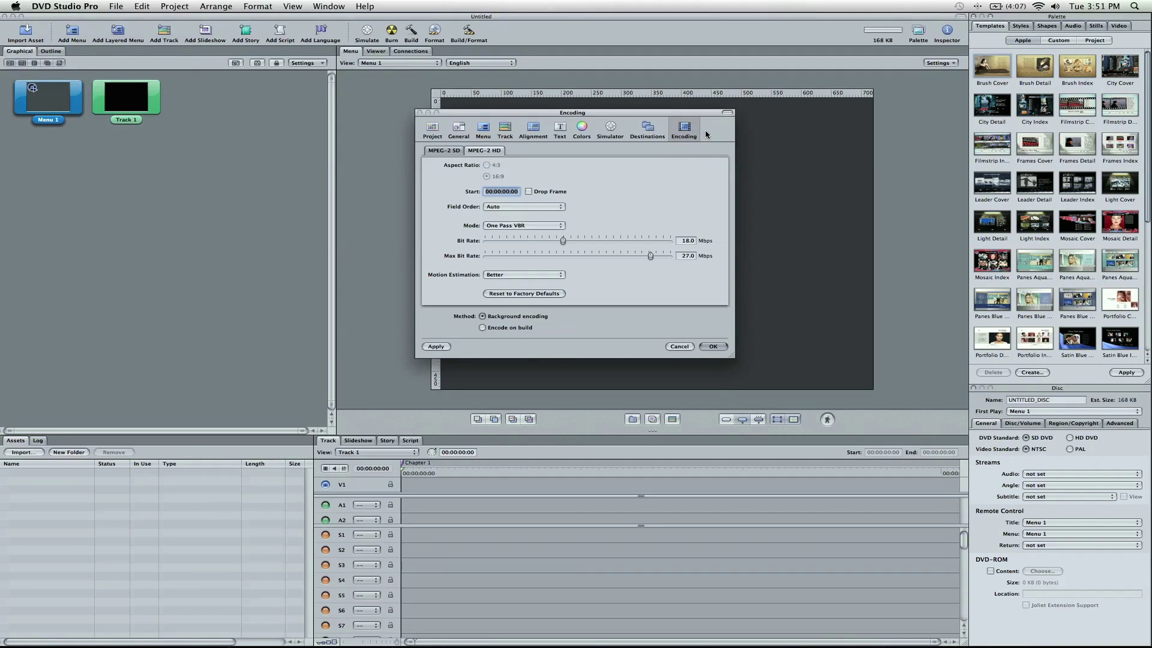
{"action": "left_click", "coordinate": [432, 128]}
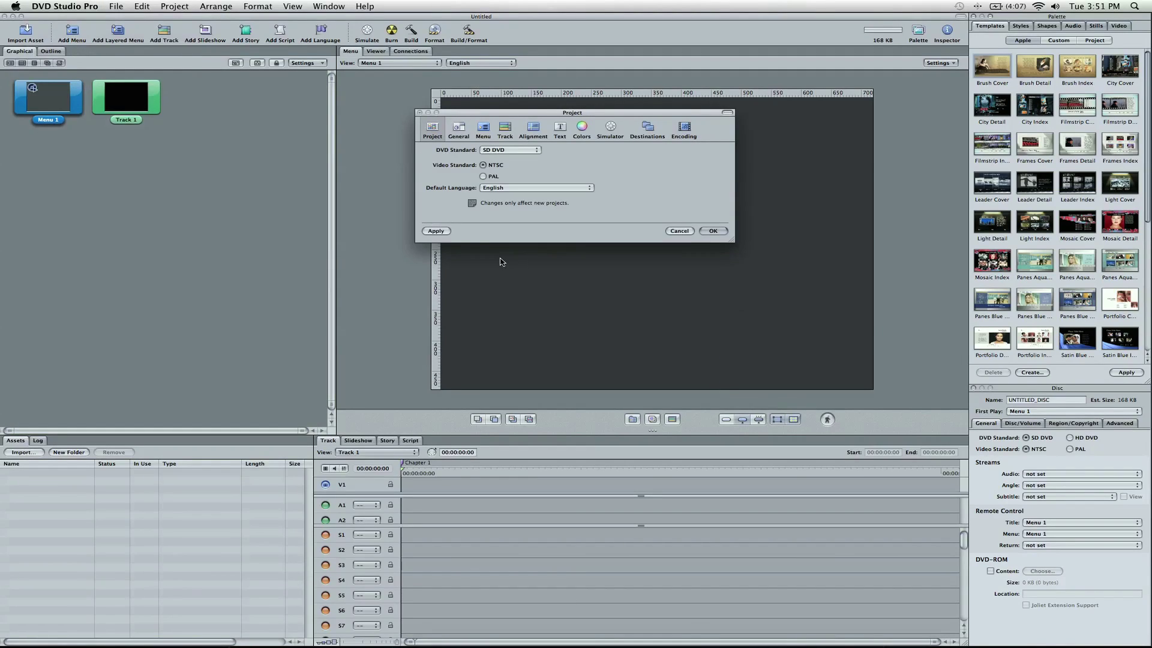
{"action": "left_click", "coordinate": [494, 152]}
{"action": "left_click", "coordinate": [666, 139]}
Step: In the MPEG-2 SD encoding preferences, keep Drop Frame enabled and choose Auto as the field order
{"action": "left_click", "coordinate": [685, 129]}
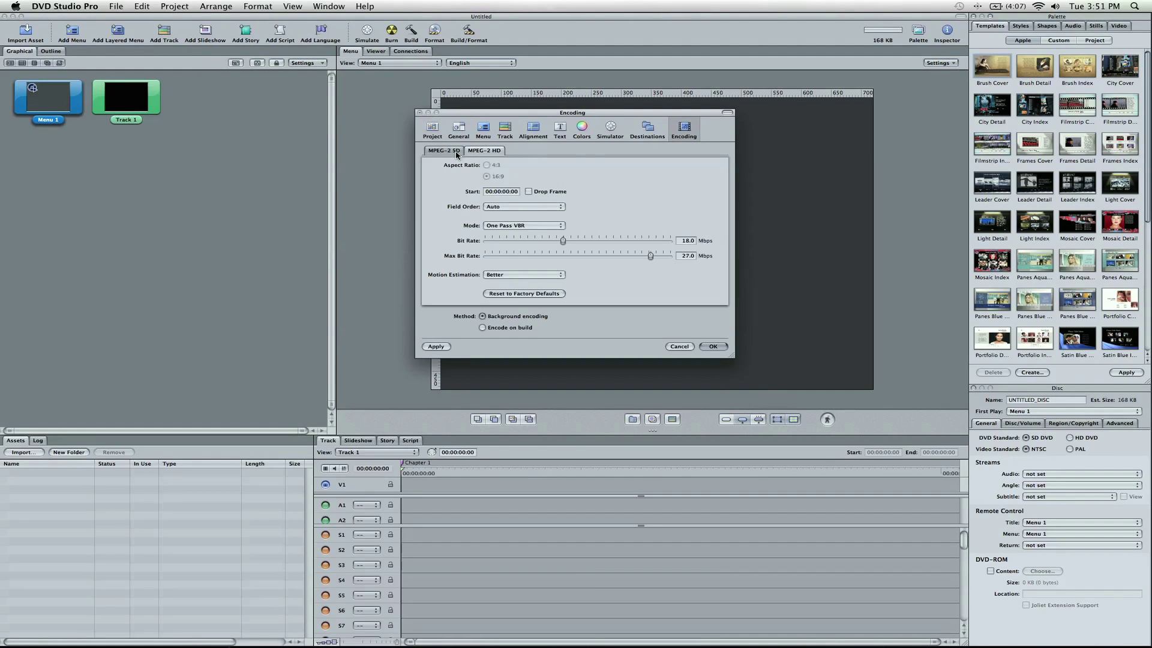
{"action": "left_click", "coordinate": [456, 153]}
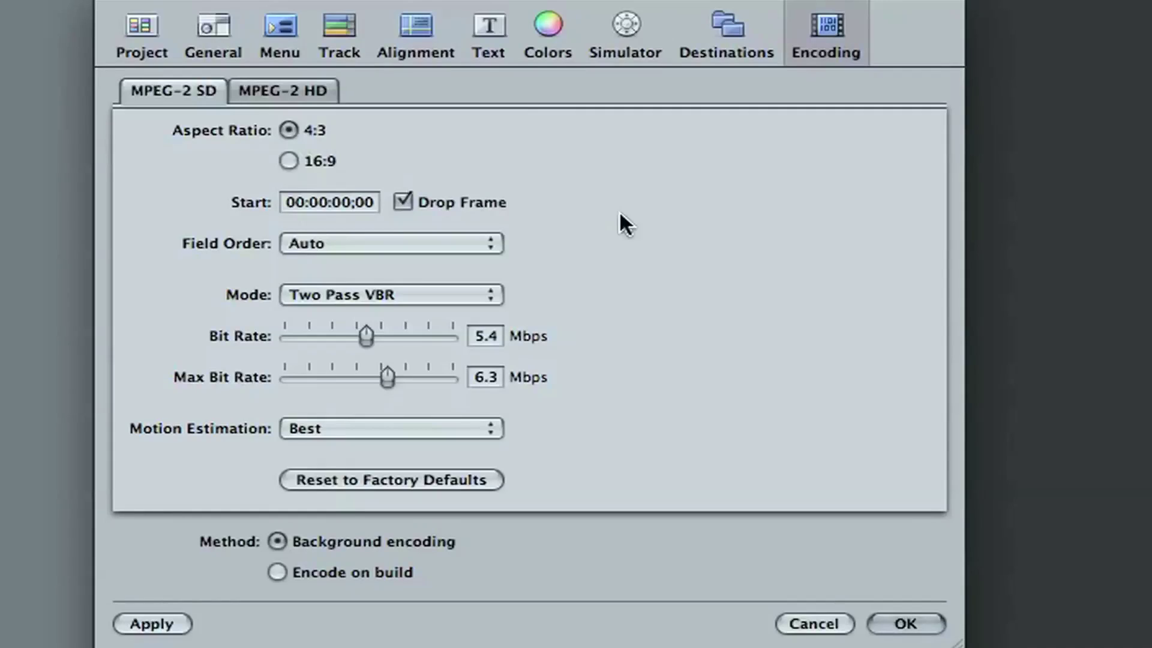
{"action": "left_click", "coordinate": [405, 201]}
{"action": "left_click", "coordinate": [403, 201]}
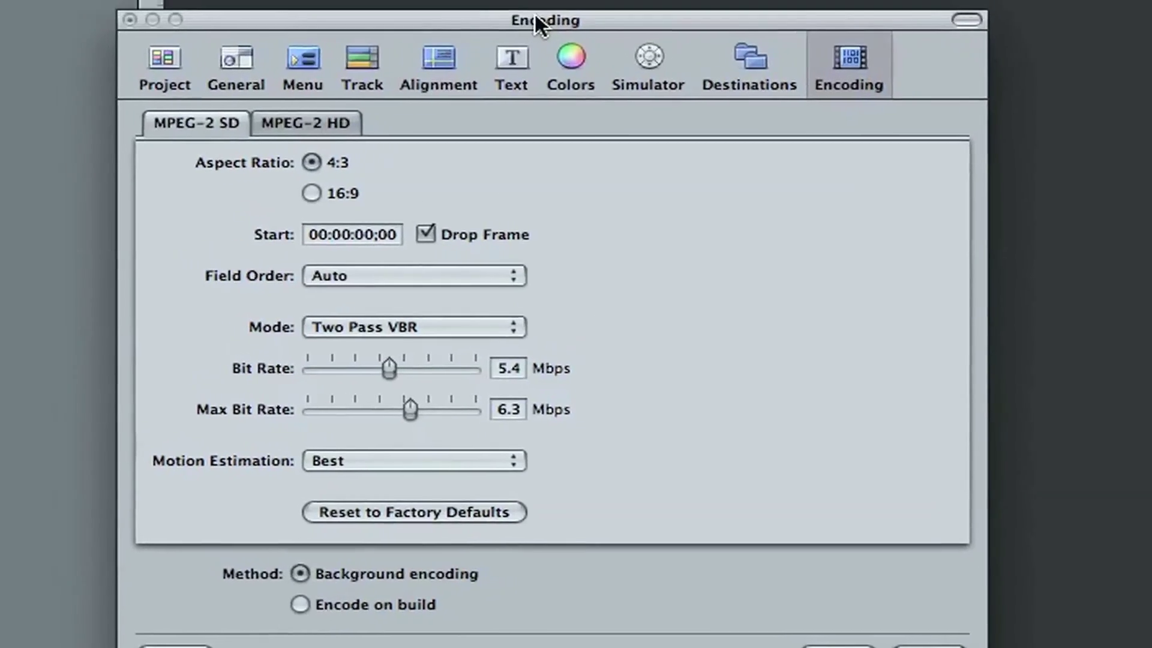
{"action": "left_click", "coordinate": [483, 273]}
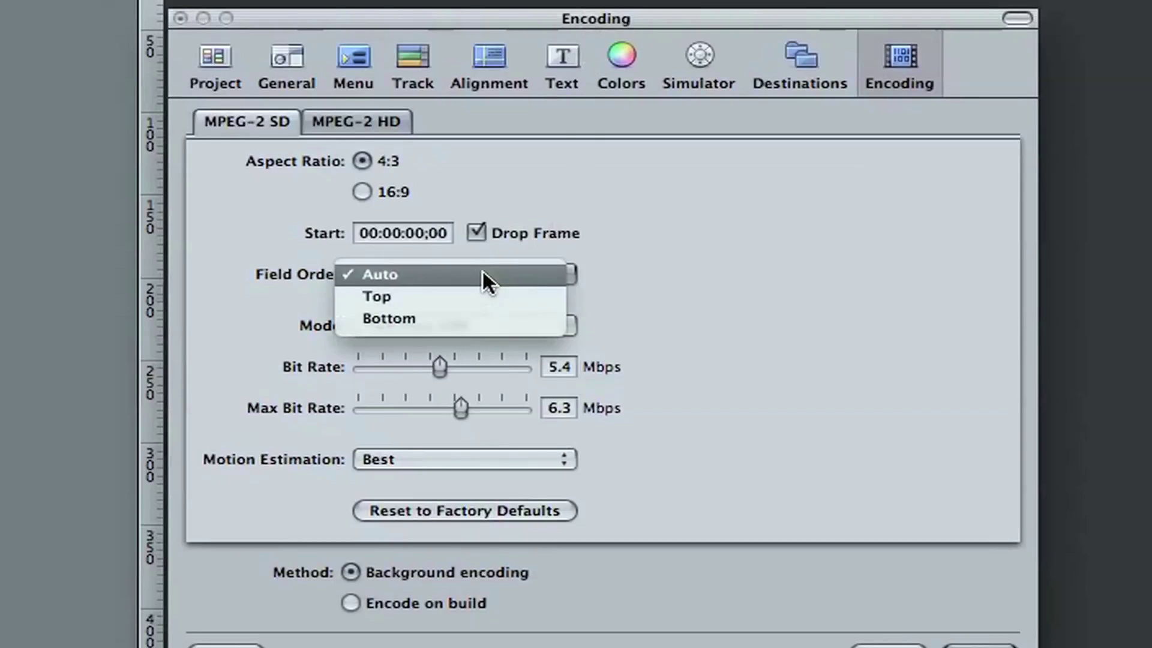
{"action": "left_click", "coordinate": [423, 274]}
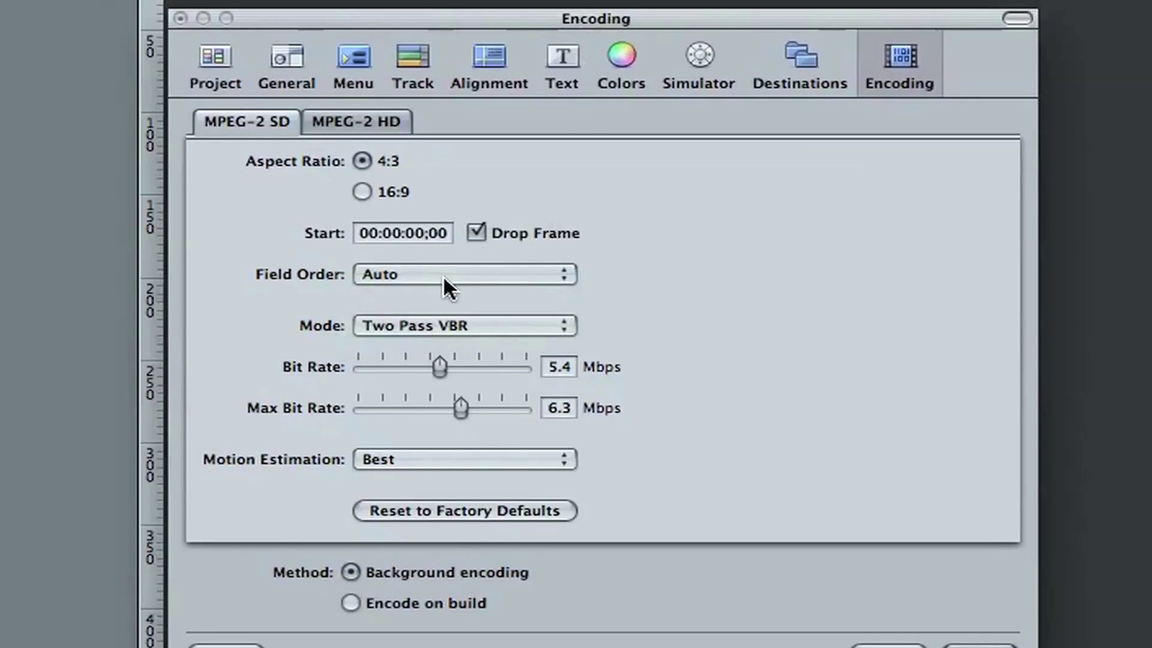
Step: Review the MPEG-2 SD encoding modes and choose Two Pass VBR
{"action": "left_click", "coordinate": [549, 330]}
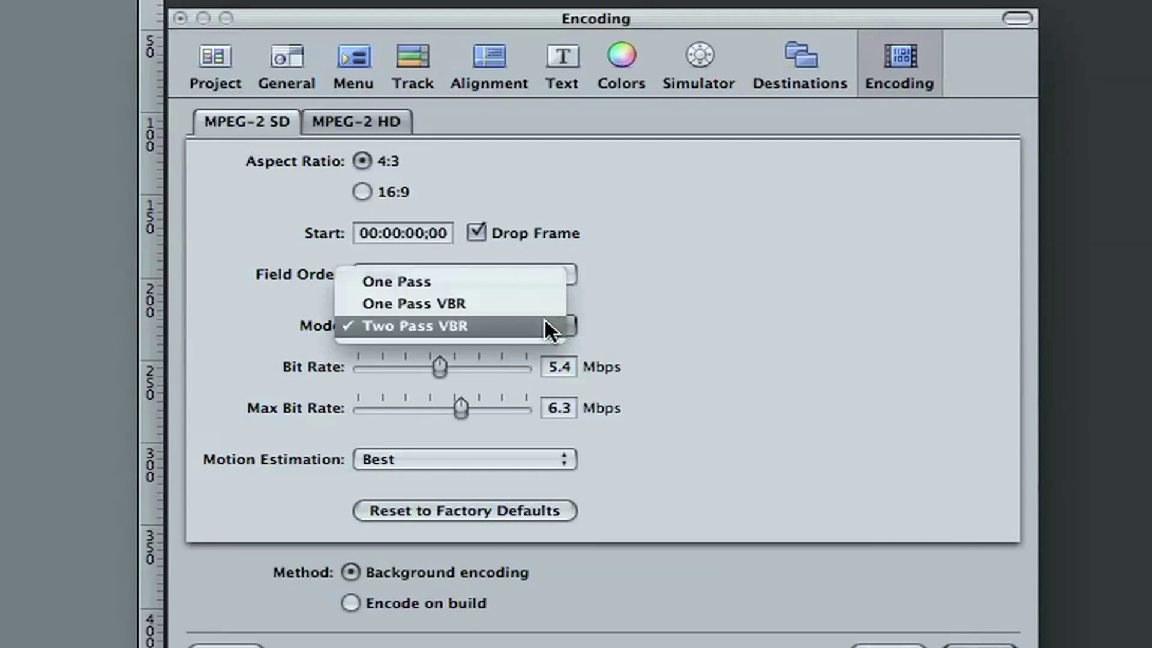
{"action": "left_click", "coordinate": [476, 326]}
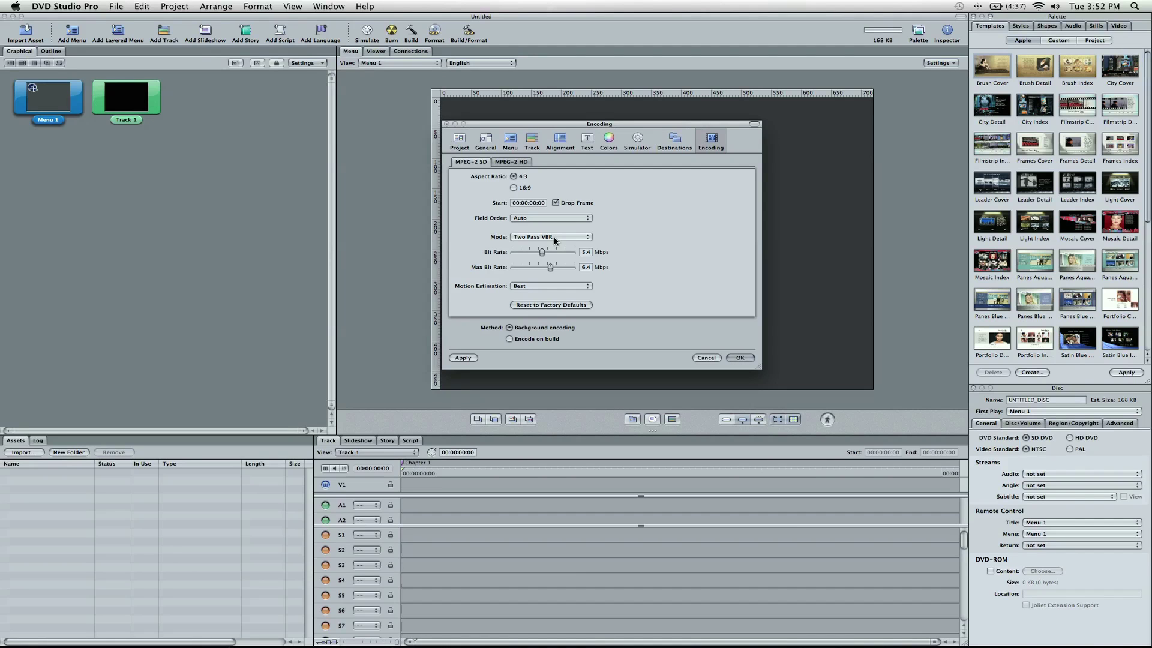
{"action": "left_click", "coordinate": [554, 238]}
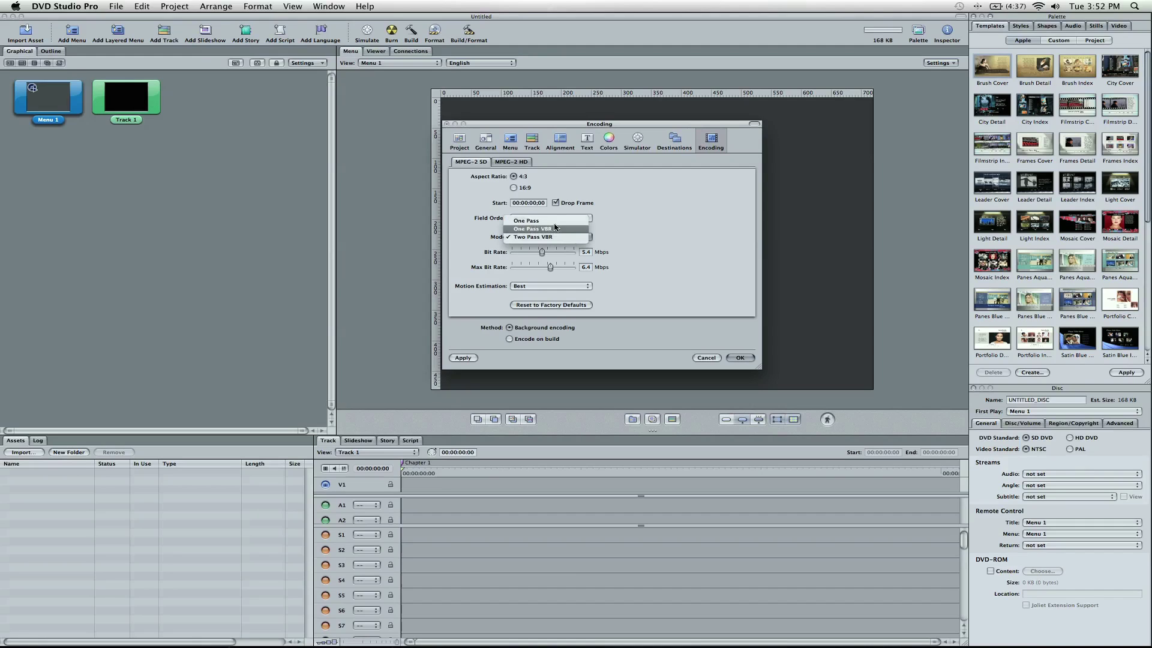
{"action": "left_click", "coordinate": [552, 238]}
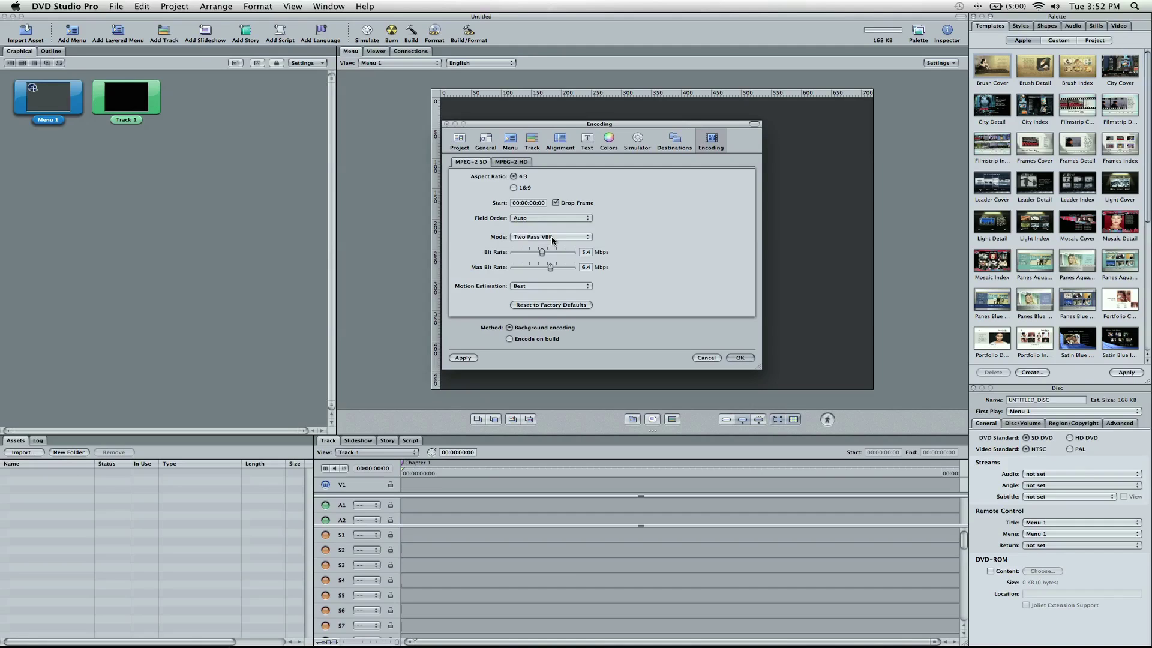
{"action": "left_click", "coordinate": [553, 238]}
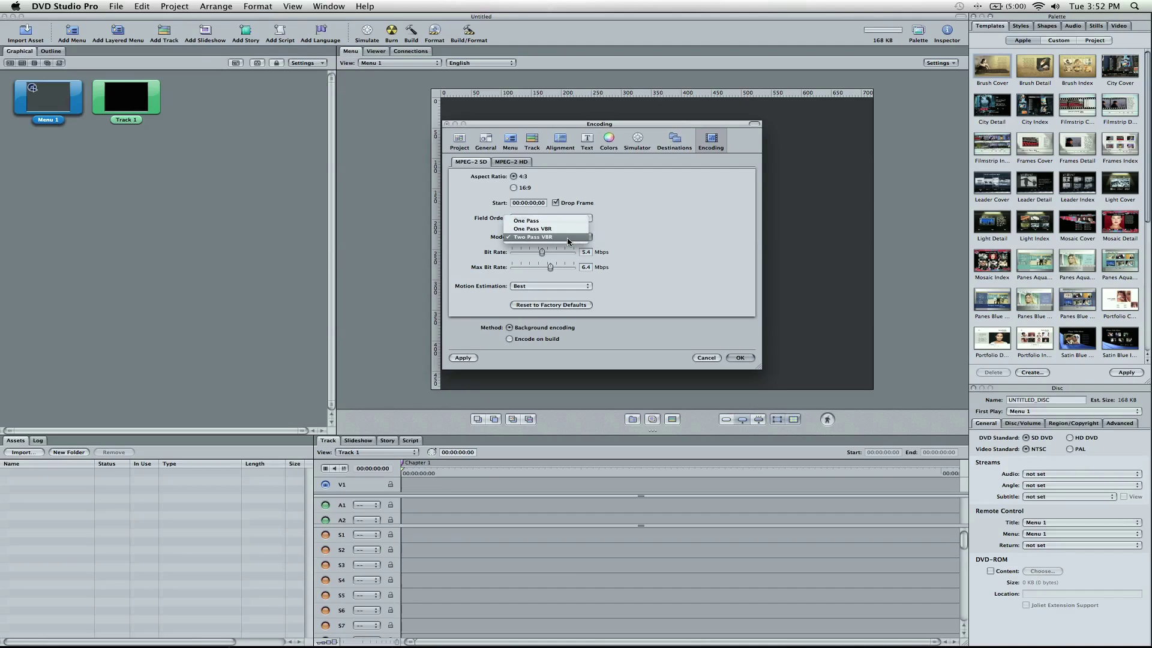
{"action": "left_click", "coordinate": [567, 238]}
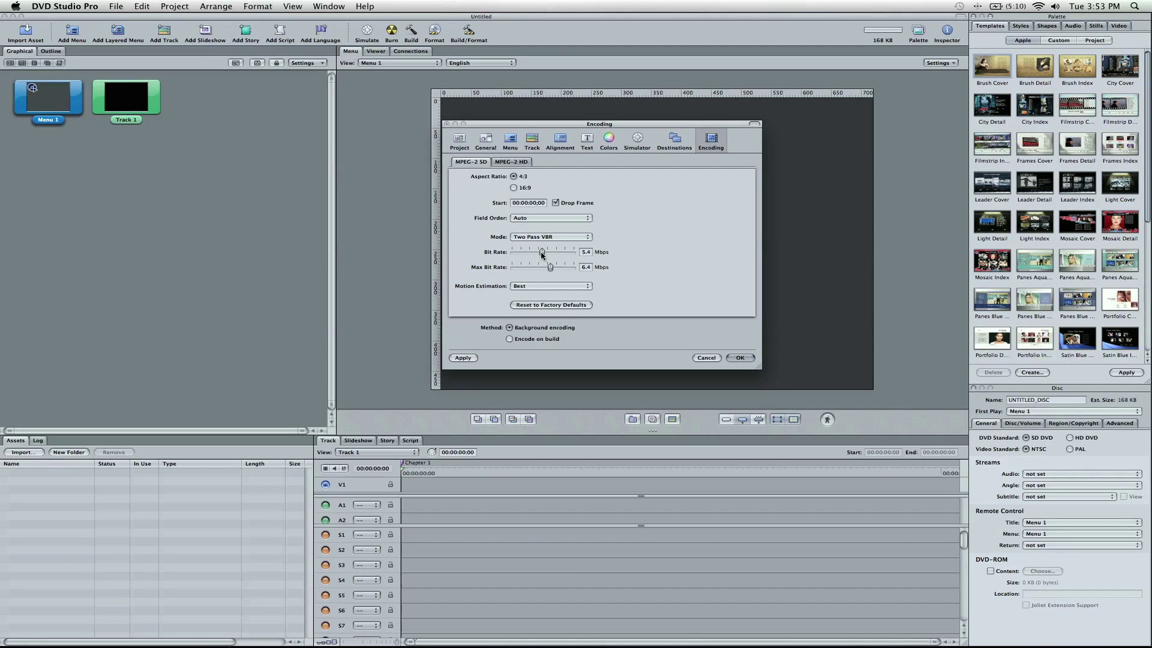
Step: Try lower bit rates, then set the bit rate to 5.4 Mbps and the maximum bit rate to 6.5 Mbps
{"action": "left_click_drag", "start_coordinate": [541, 254], "coordinate": [522, 254]}
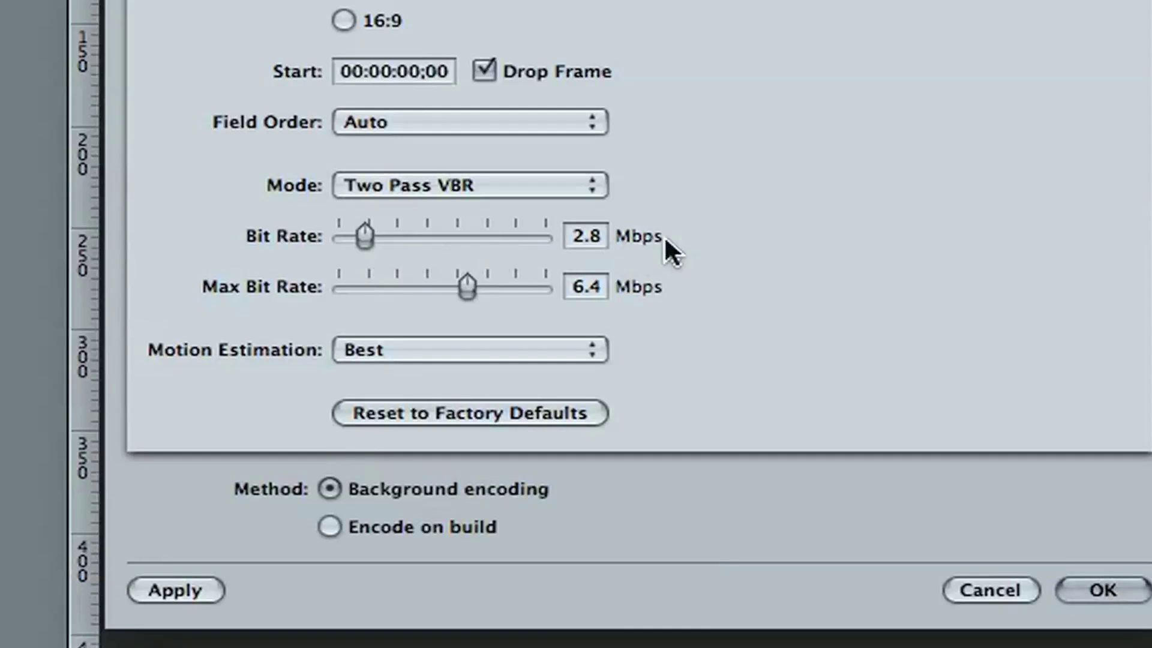
{"action": "left_click_drag", "start_coordinate": [364, 237], "coordinate": [390, 240]}
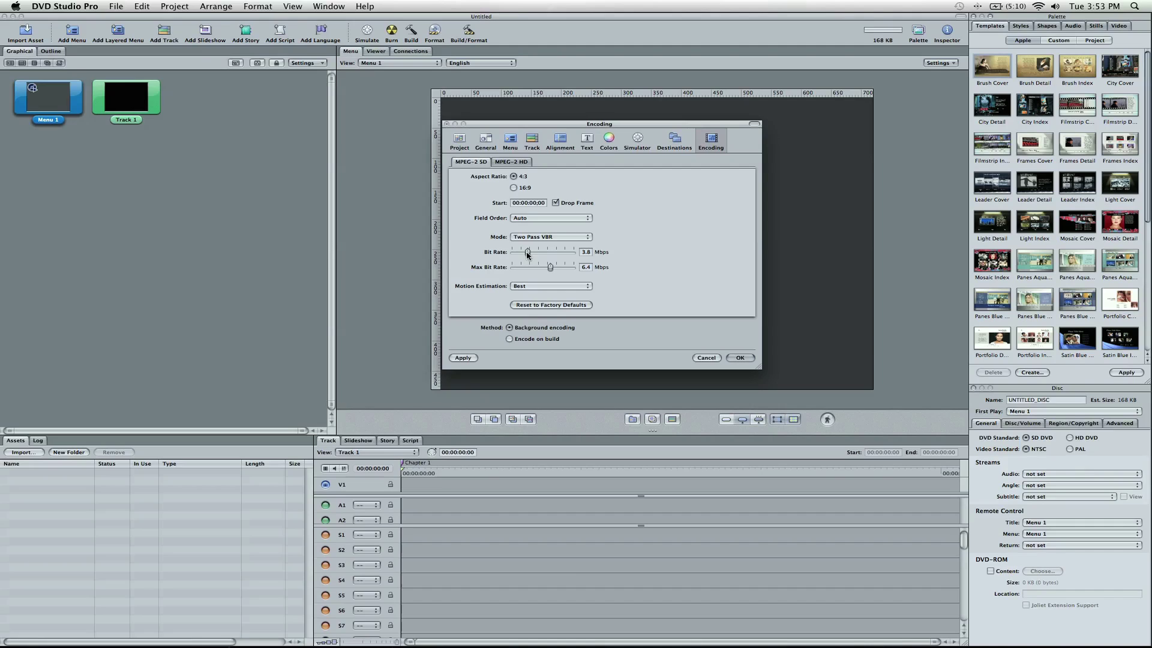
{"action": "left_click_drag", "start_coordinate": [528, 254], "coordinate": [544, 254]}
{"action": "left_click", "coordinate": [590, 268]}
{"action": "key", "text": "BackSpace"}
{"action": "type", "text": "5"}
Step: Set motion estimation to Best and the method to Background encoding, and apply the encoding preferences
{"action": "left_click", "coordinate": [539, 288]}
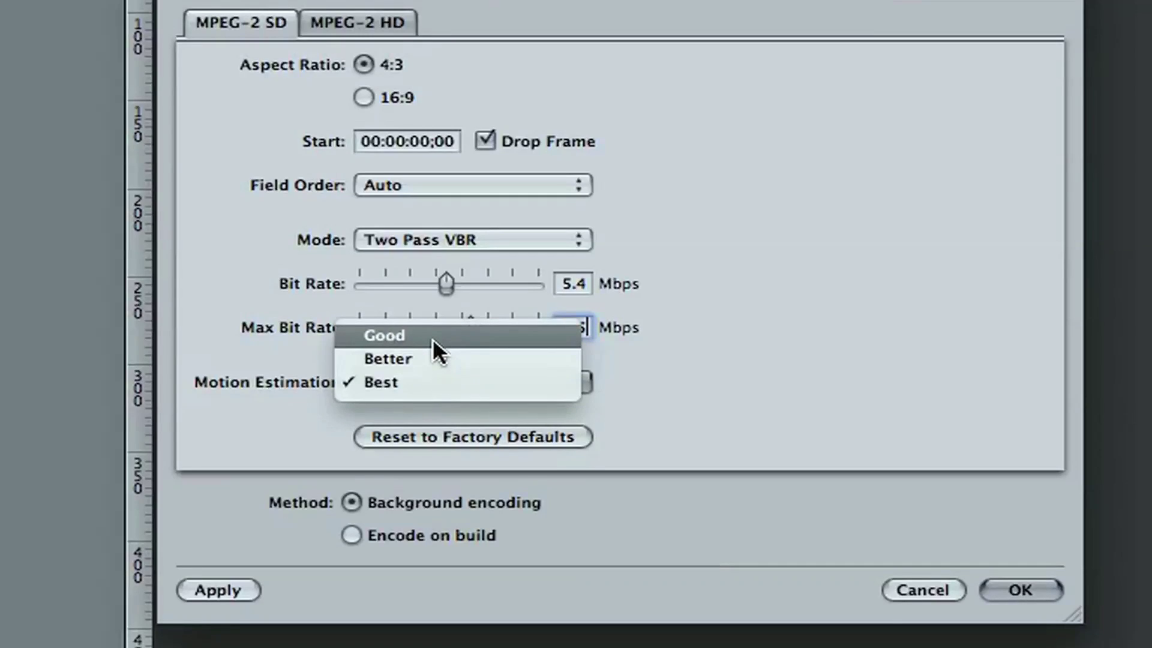
{"action": "left_click", "coordinate": [422, 382]}
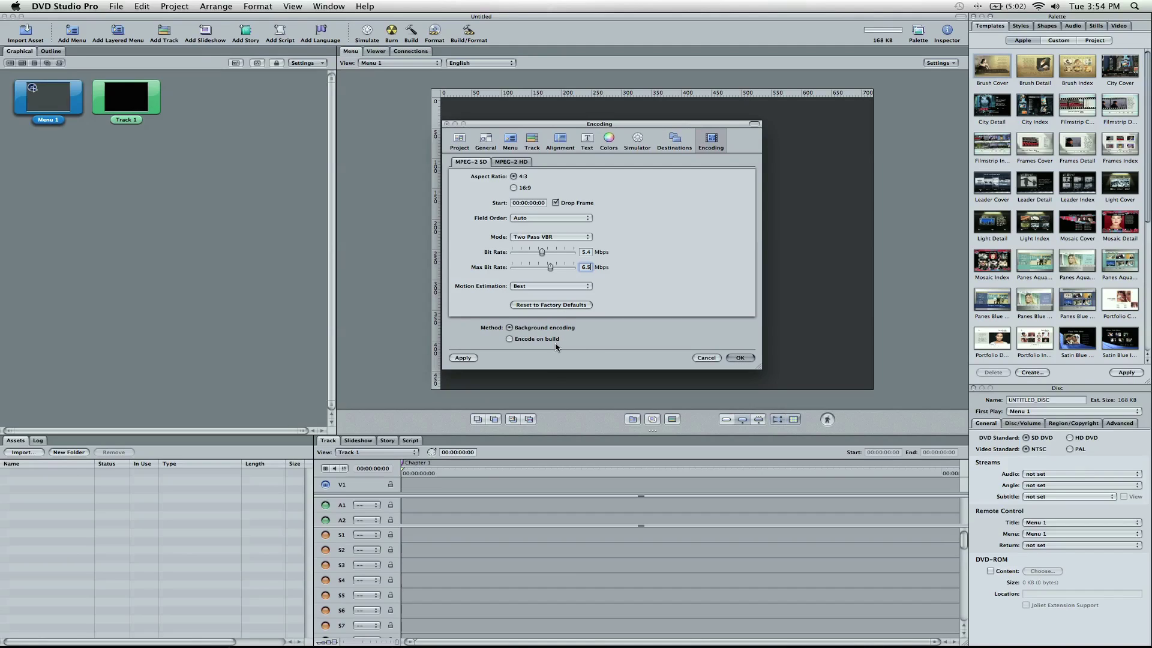
{"action": "left_click", "coordinate": [539, 342]}
{"action": "left_click", "coordinate": [537, 340]}
{"action": "left_click", "coordinate": [518, 329]}
{"action": "left_click", "coordinate": [463, 358]}
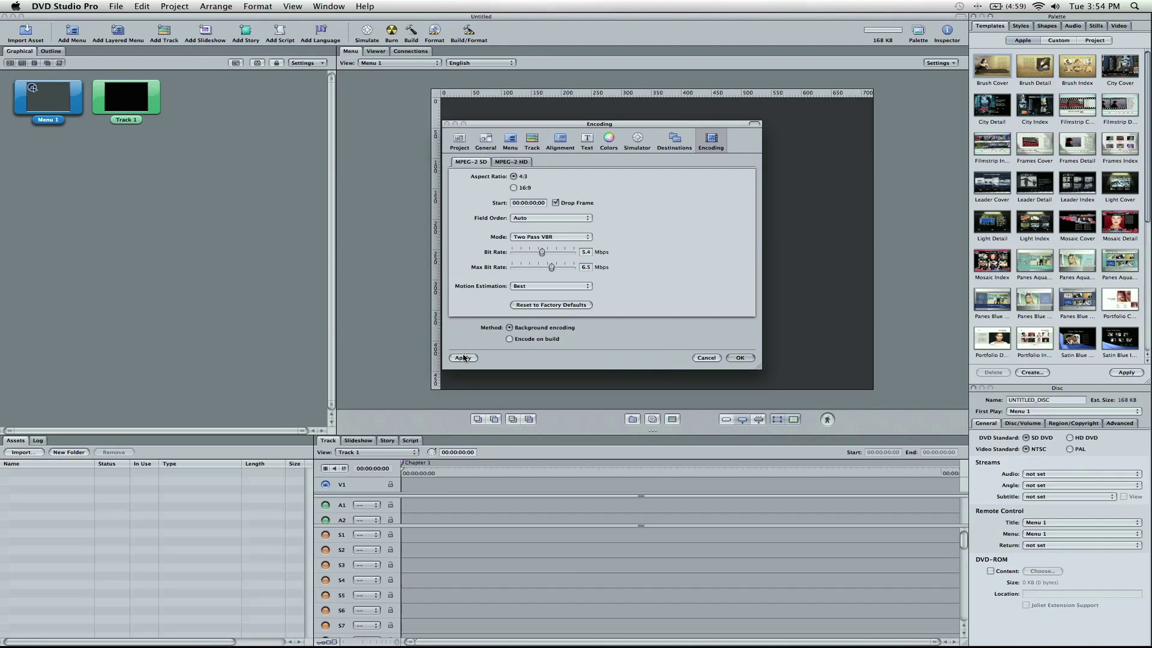
{"action": "left_click", "coordinate": [741, 359]}
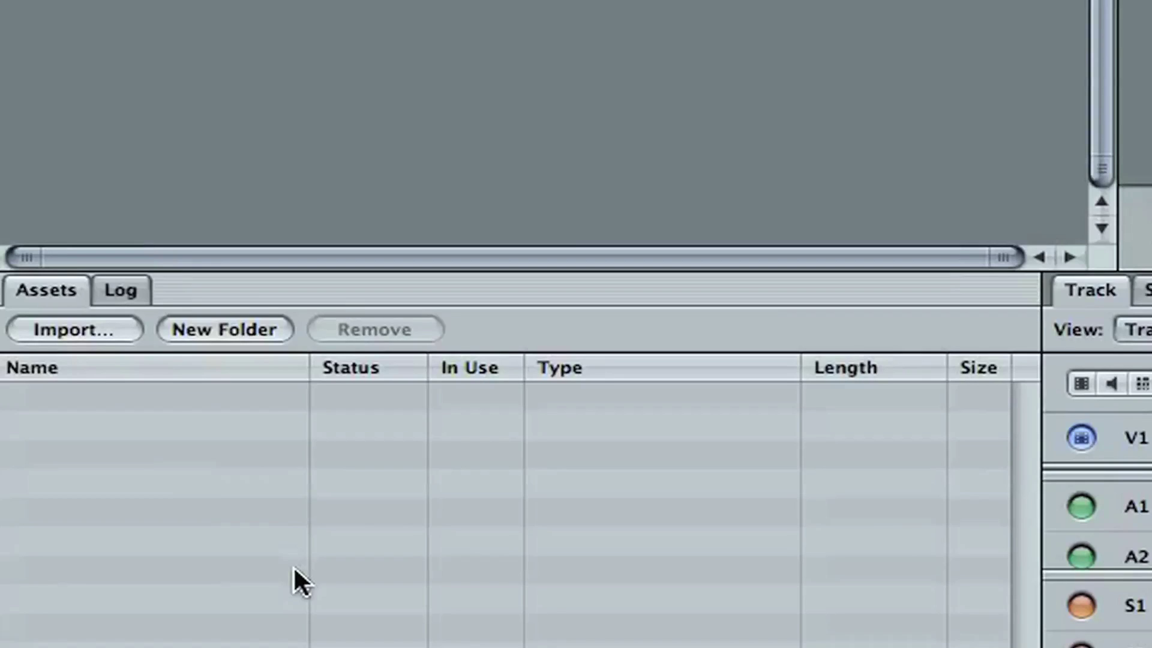
Step: Import DVD Studio Pro Video.mov from the Lucy drive into the project's assets
{"action": "left_click", "coordinate": [105, 334]}
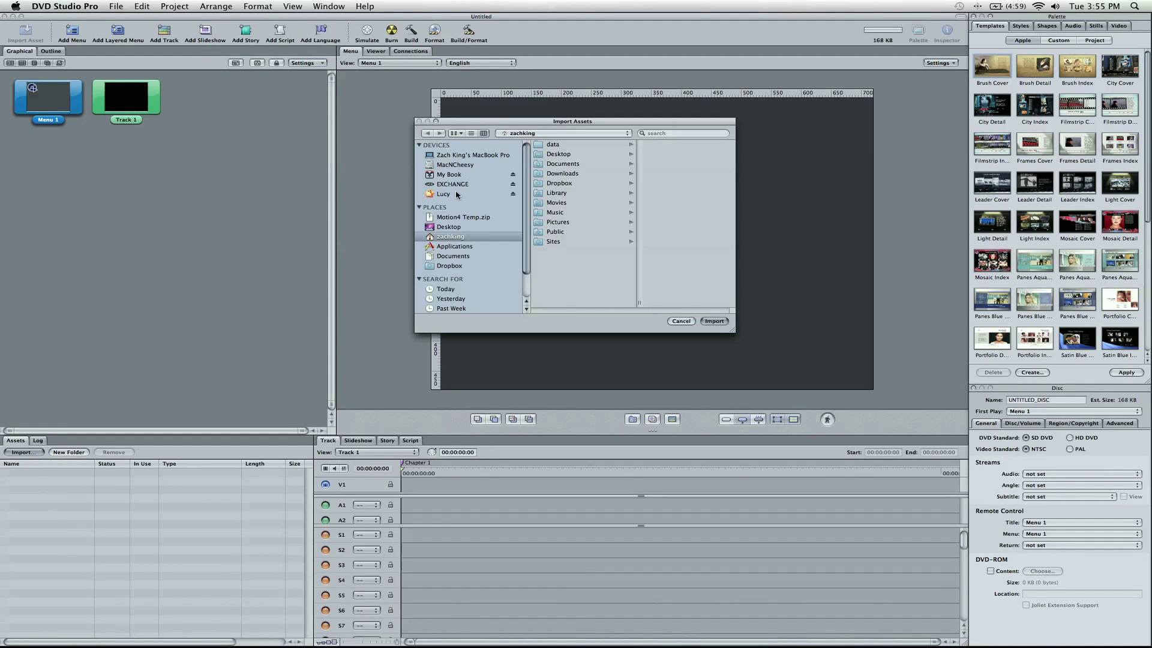
{"action": "left_click", "coordinate": [457, 195]}
{"action": "scroll", "coordinate": [606, 228], "scroll_direction": "down", "scroll_amount": 5}
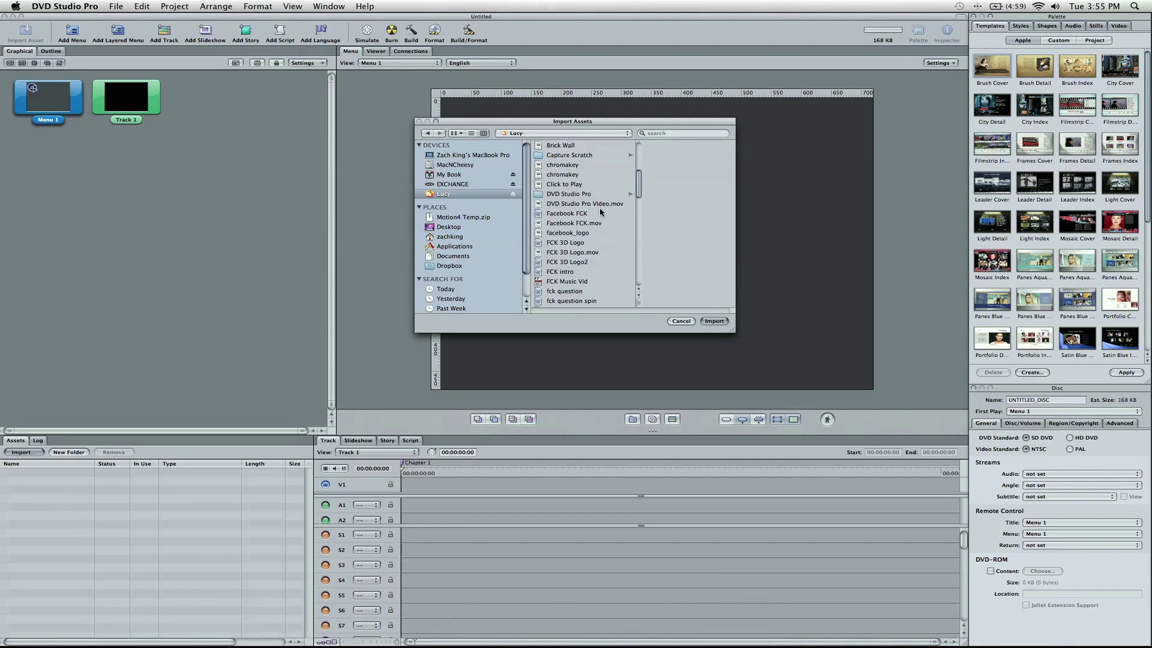
{"action": "left_click", "coordinate": [594, 204]}
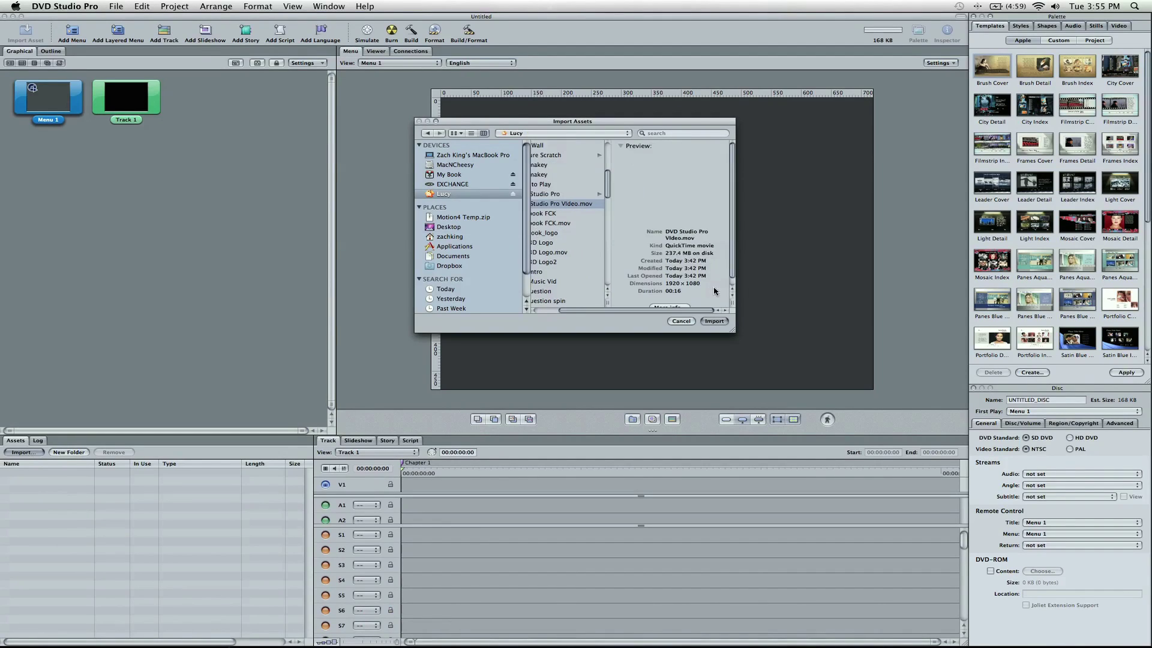
{"action": "left_click", "coordinate": [716, 322]}
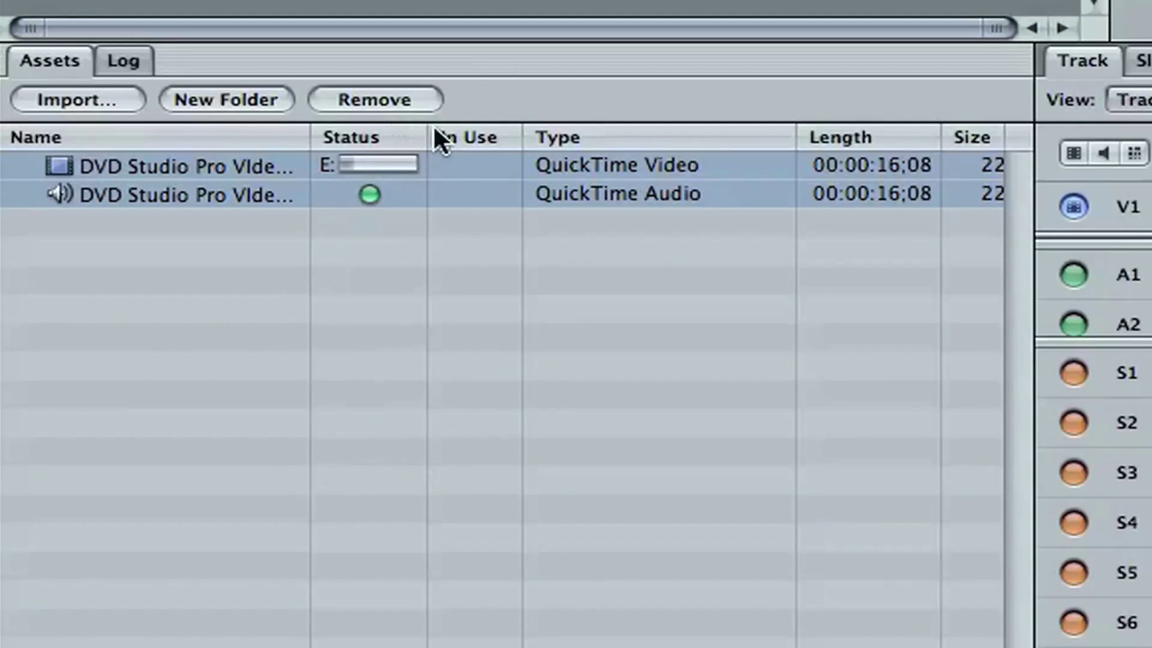
Step: Hide the Status column in the assets list, show it again and move it directly after the Name column
{"action": "right_click", "coordinate": [395, 132]}
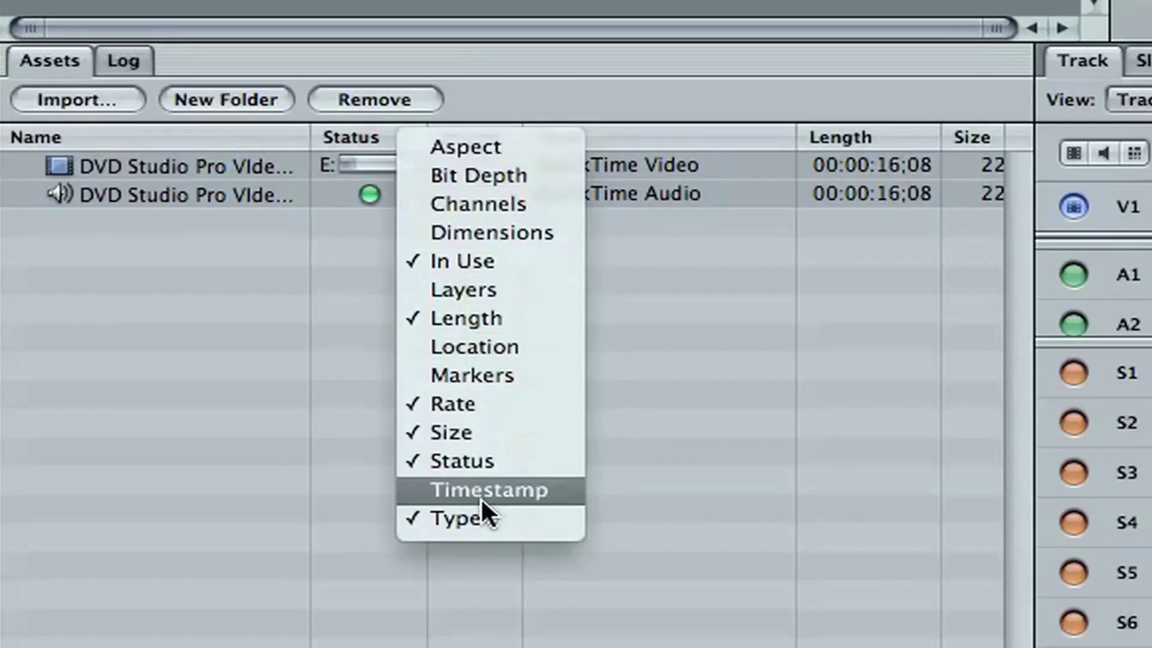
{"action": "left_click", "coordinate": [481, 466]}
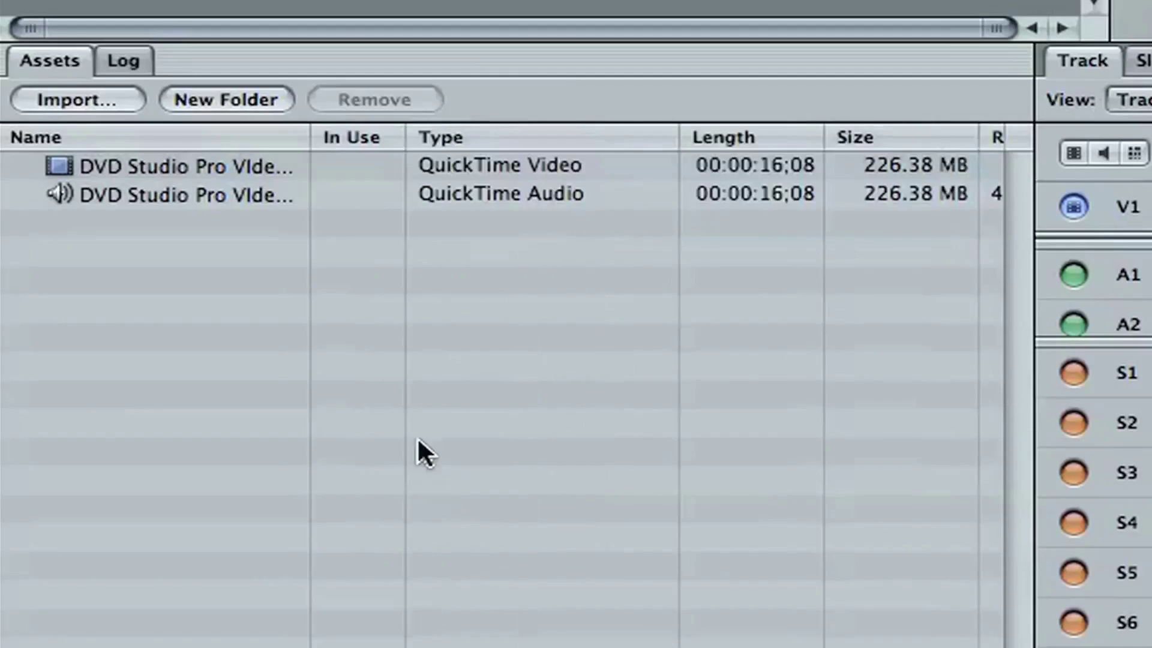
{"action": "right_click", "coordinate": [366, 140]}
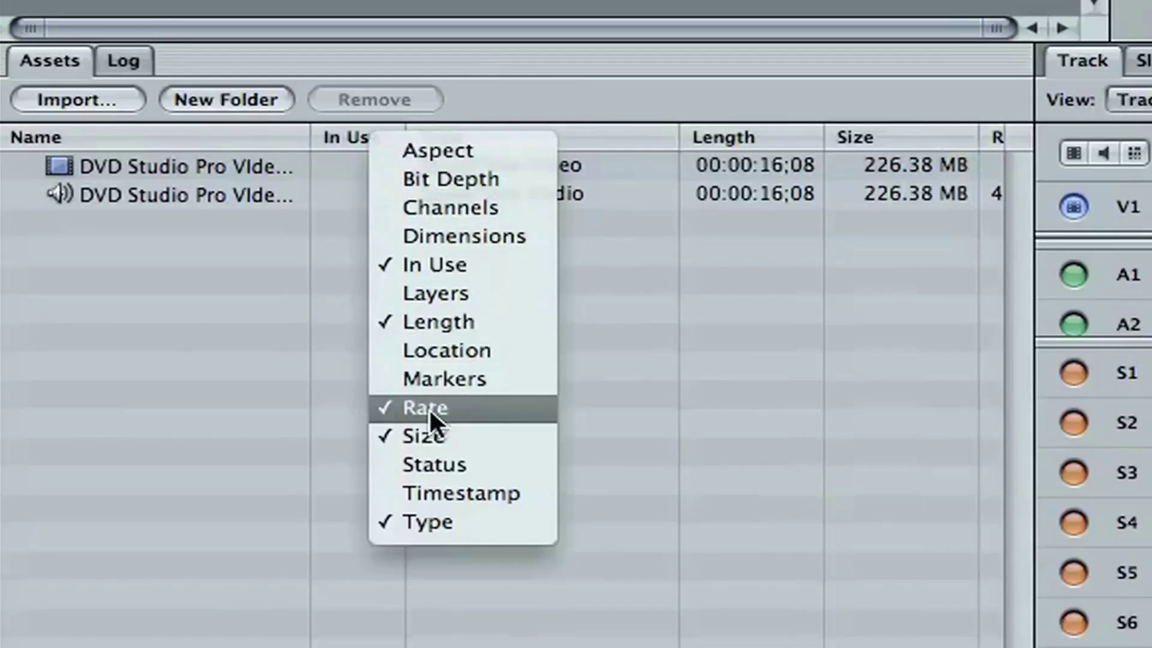
{"action": "left_click", "coordinate": [427, 465]}
{"action": "left_click_drag", "start_coordinate": [740, 139], "coordinate": [380, 138]}
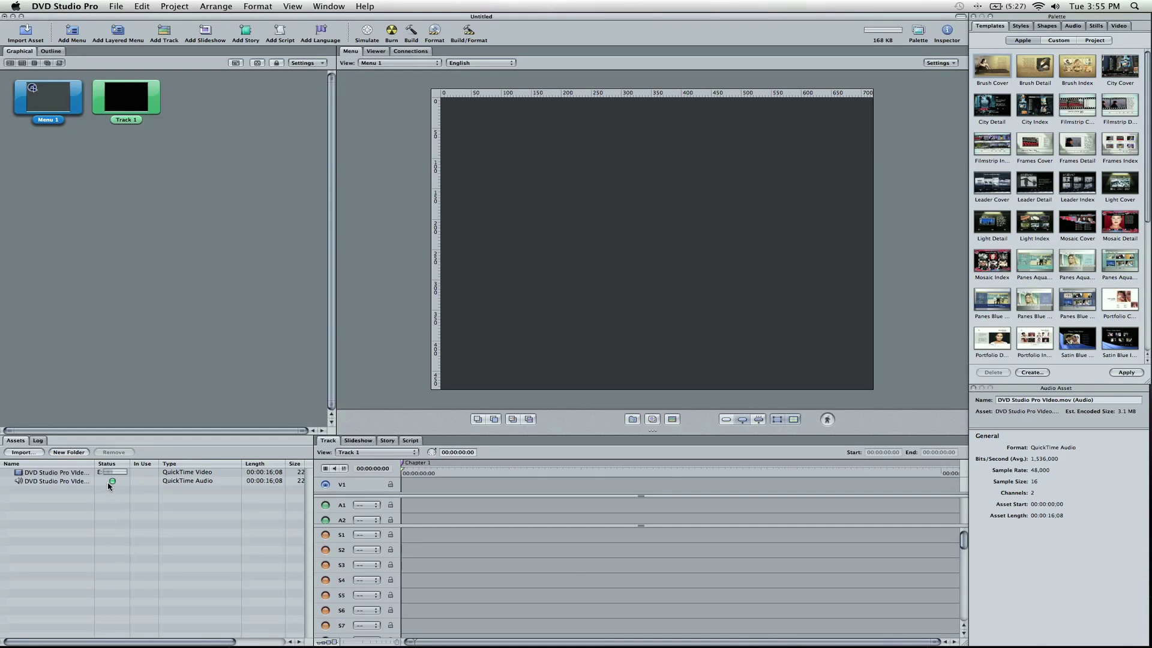
Step: Select the imported QuickTime audio asset to check its encoding status
{"action": "left_click", "coordinate": [113, 482]}
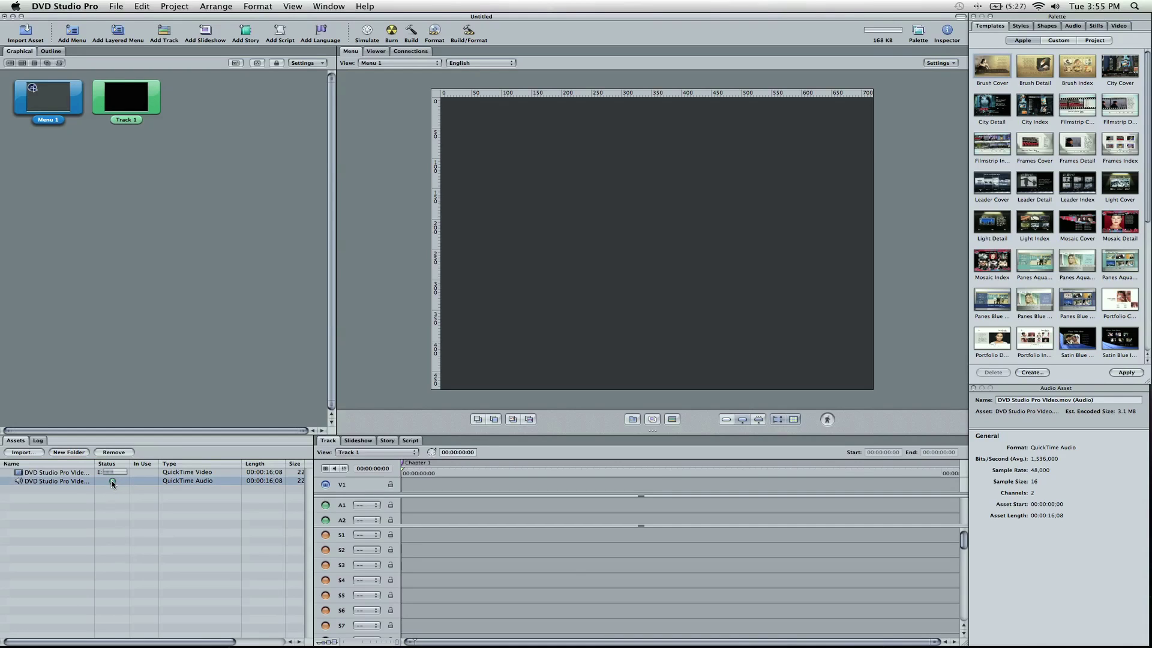
Step: Inspect the properties of the imported QuickTime video asset and of its QuickTime audio asset
{"action": "left_click", "coordinate": [109, 473]}
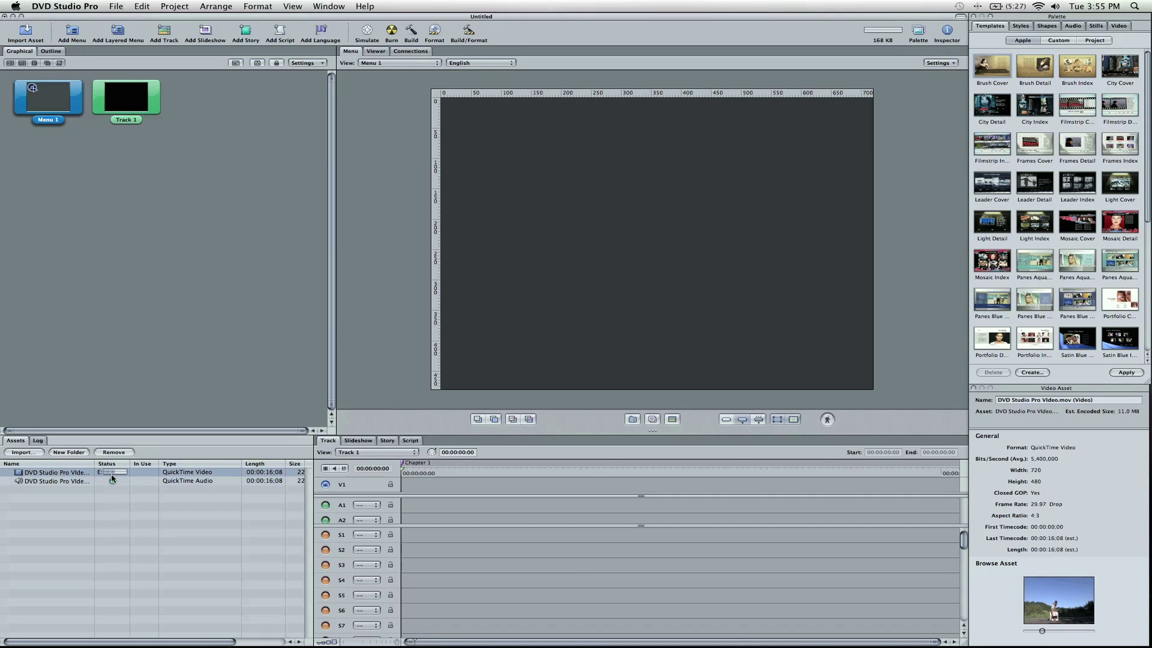
{"action": "left_click", "coordinate": [52, 483]}
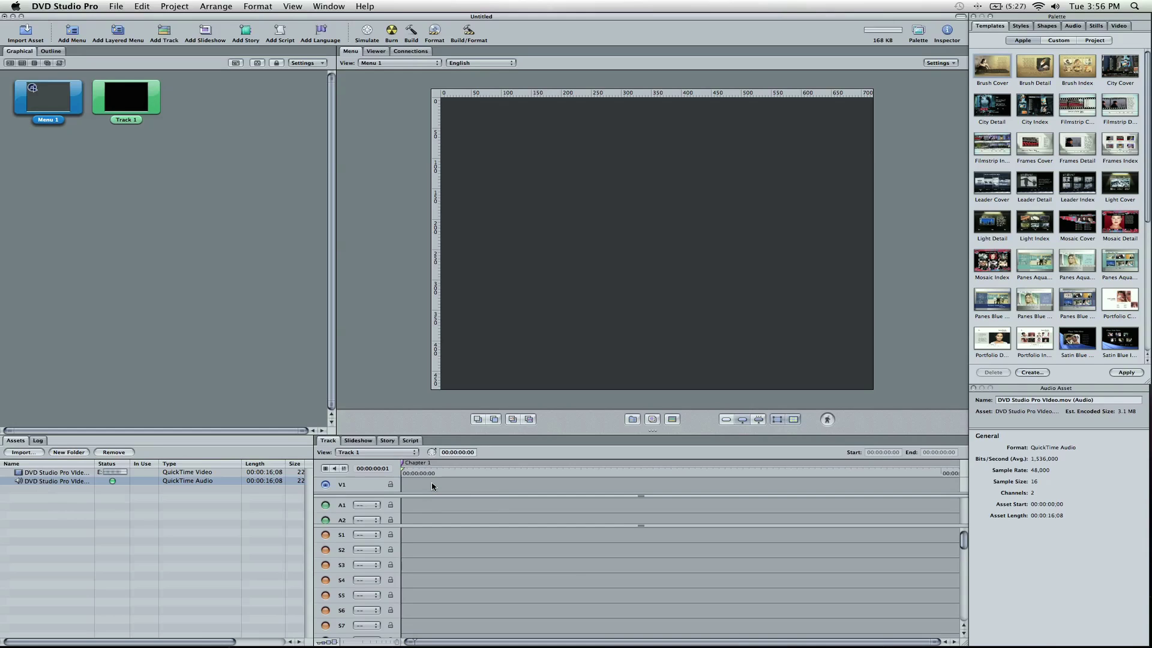
Step: Apply the Frames Cover template to Menu 1
{"action": "left_click", "coordinate": [1034, 146]}
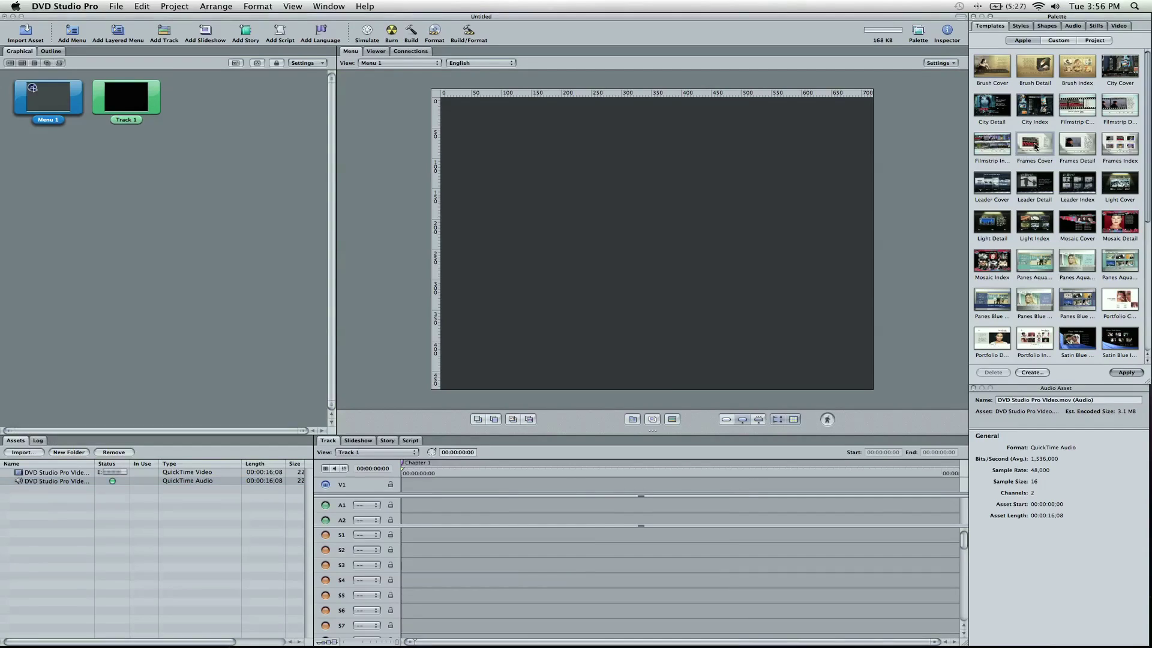
{"action": "double_click", "coordinate": [1034, 145]}
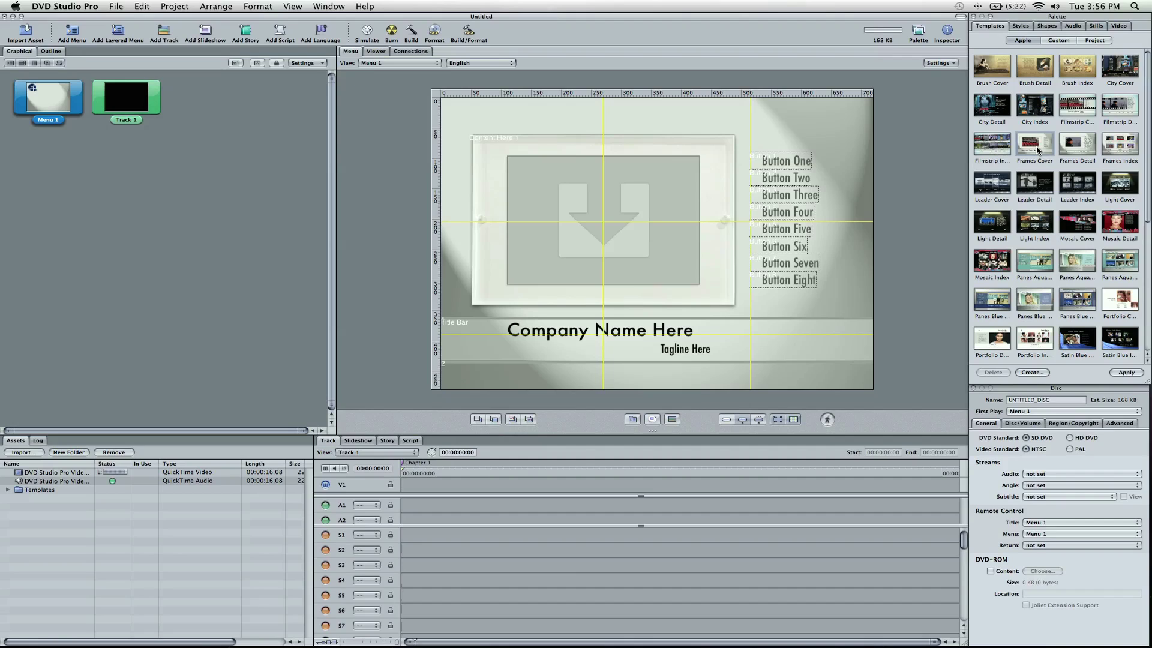
Step: Link Button One of the menu to a track containing the imported DVD Studio Pro Video.mov video and audio
{"action": "scroll", "coordinate": [114, 477], "scroll_direction": "right", "scroll_amount": 1}
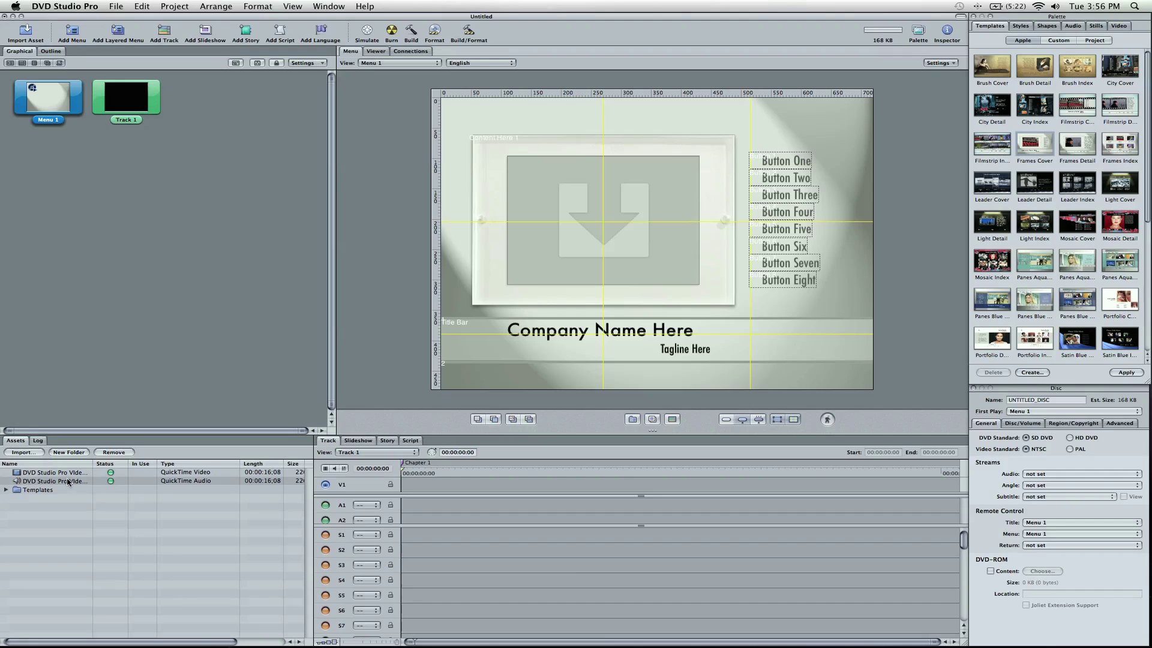
{"action": "left_click_drag", "start_coordinate": [64, 473], "coordinate": [773, 181]}
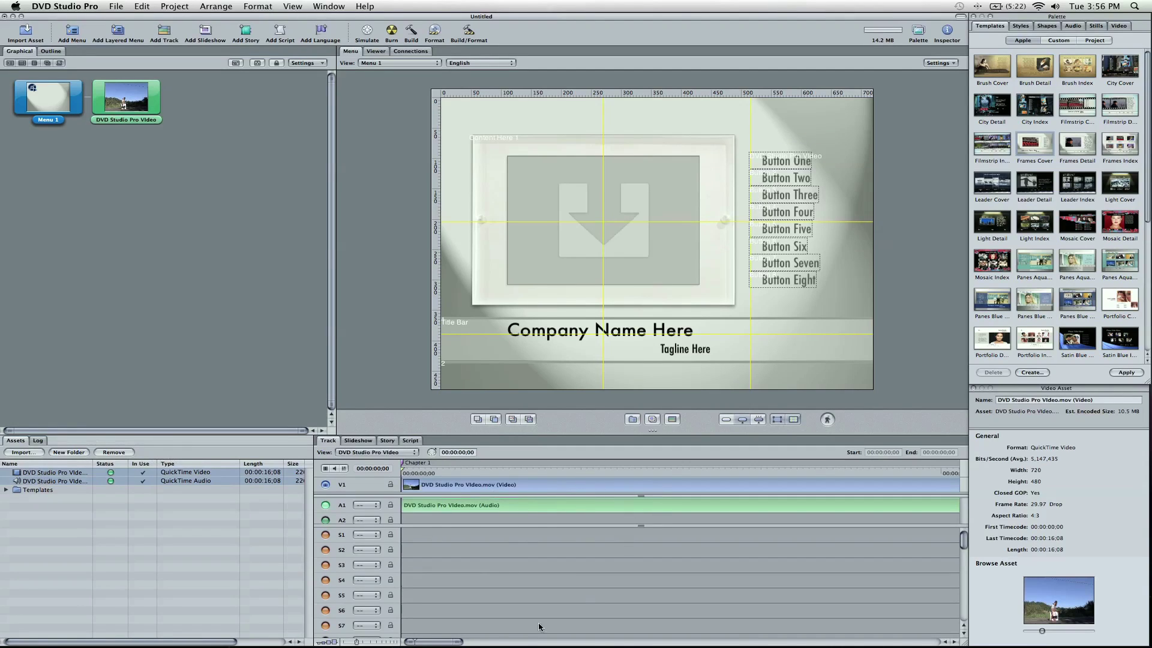
{"action": "left_click_drag", "start_coordinate": [463, 642], "coordinate": [779, 642]}
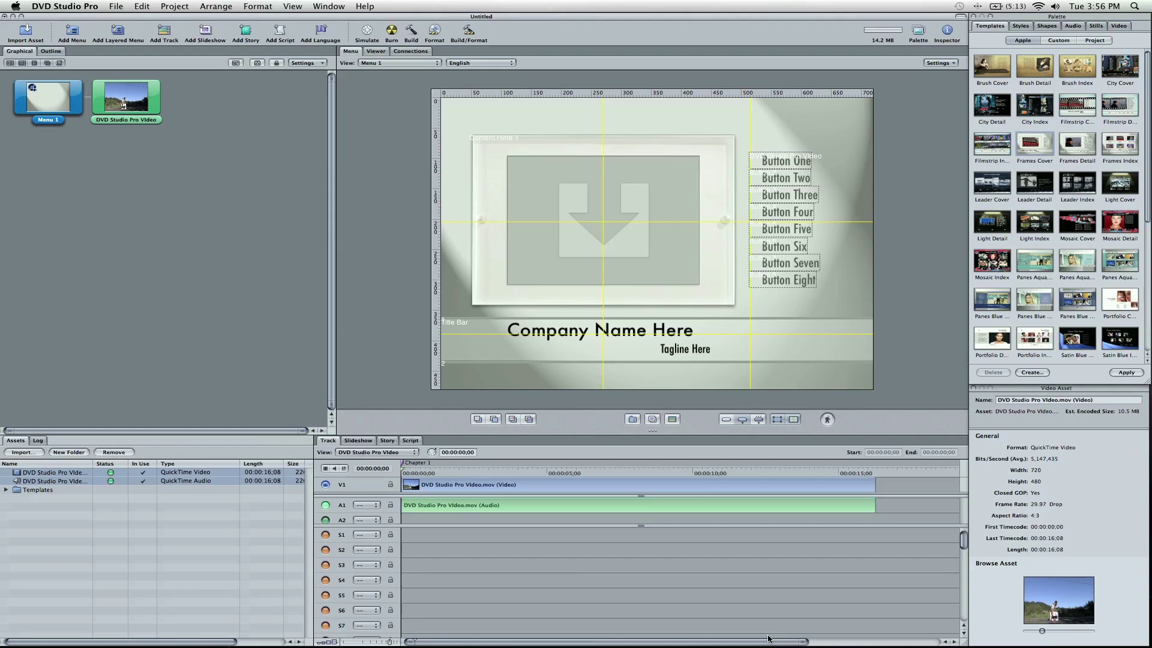
{"action": "left_click", "coordinate": [768, 639]}
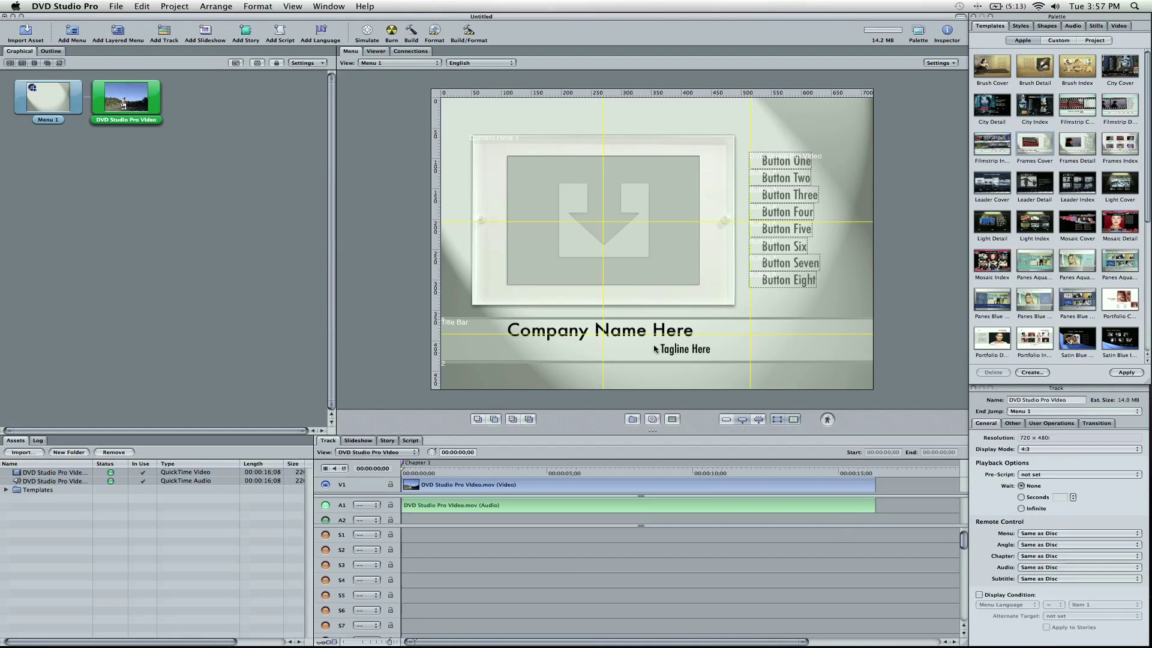